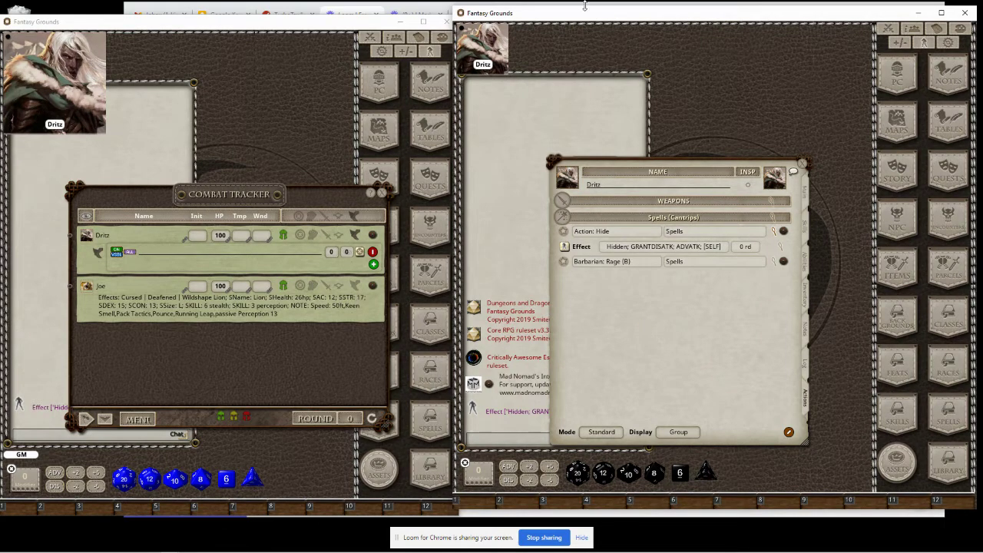
- Apply the Deafened condition to Dritz in the GM's combat tracker and set his wounds to 50
click(419, 37)
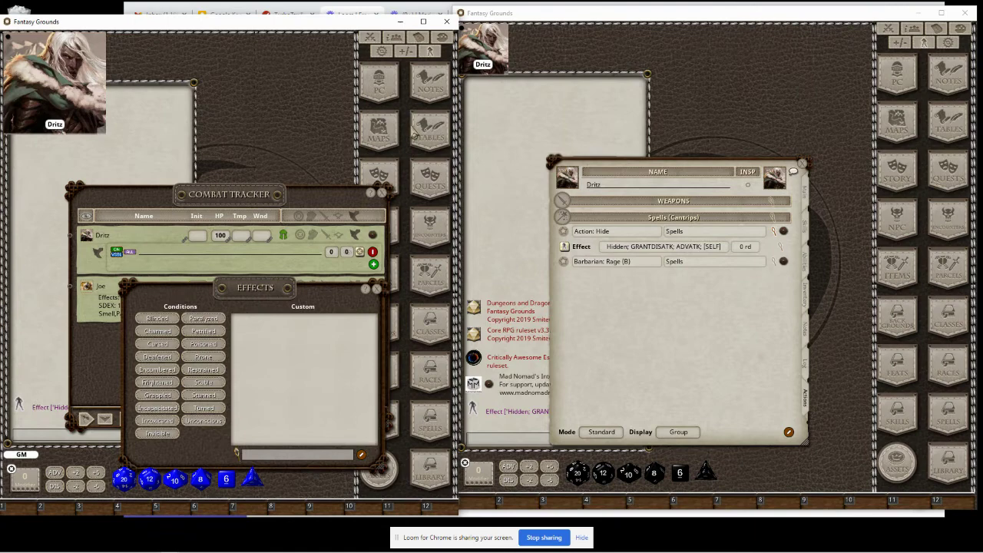
drag(164, 364, 213, 251)
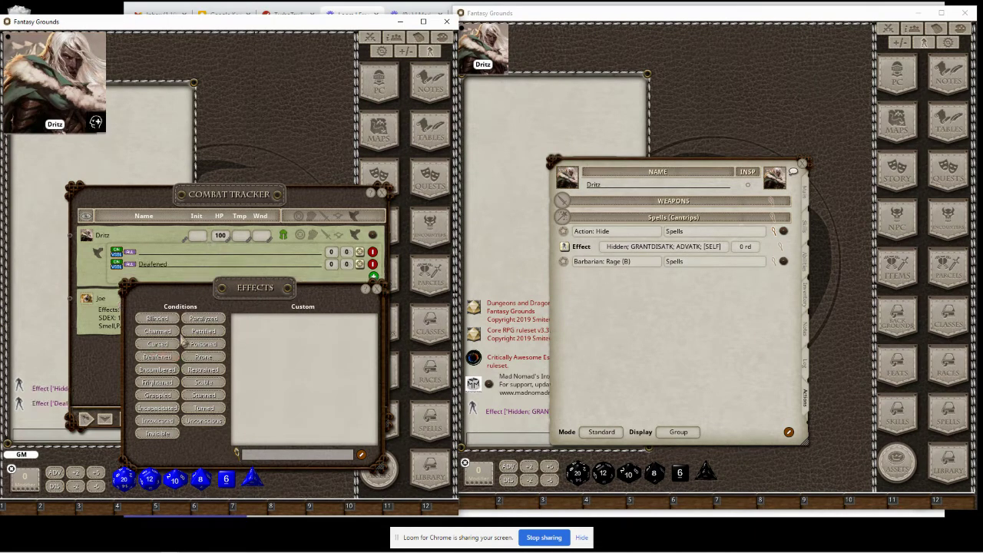
click(340, 260)
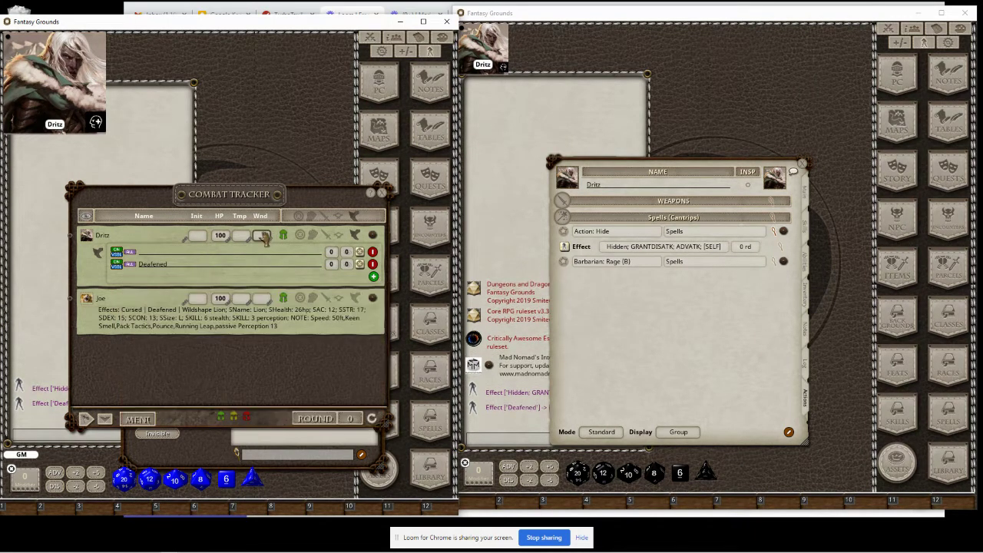
click(262, 235)
text(50)
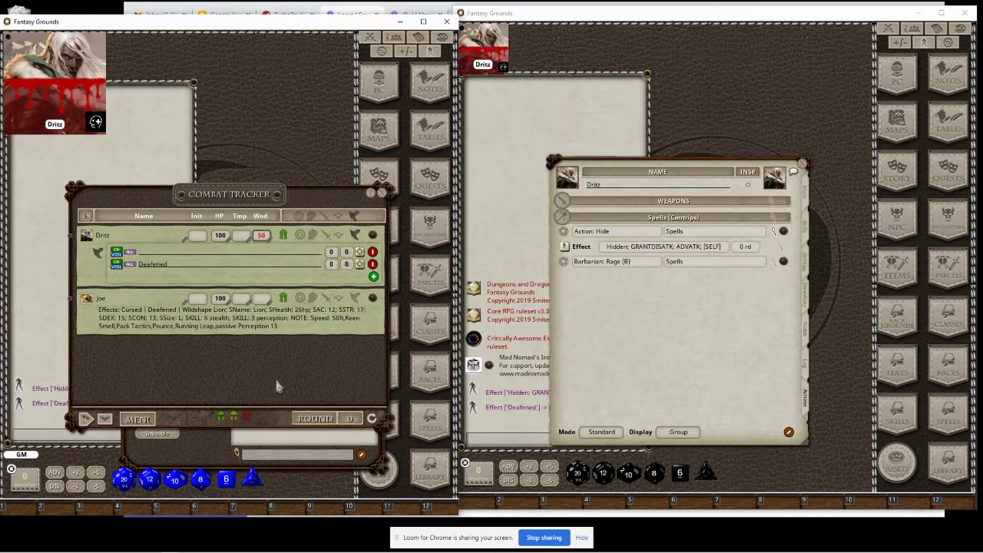
- Apply the "Hidden; GRANTDISATK; ADVATK" effect to Dritz from the player's character sheet and close the sheet
click(662, 355)
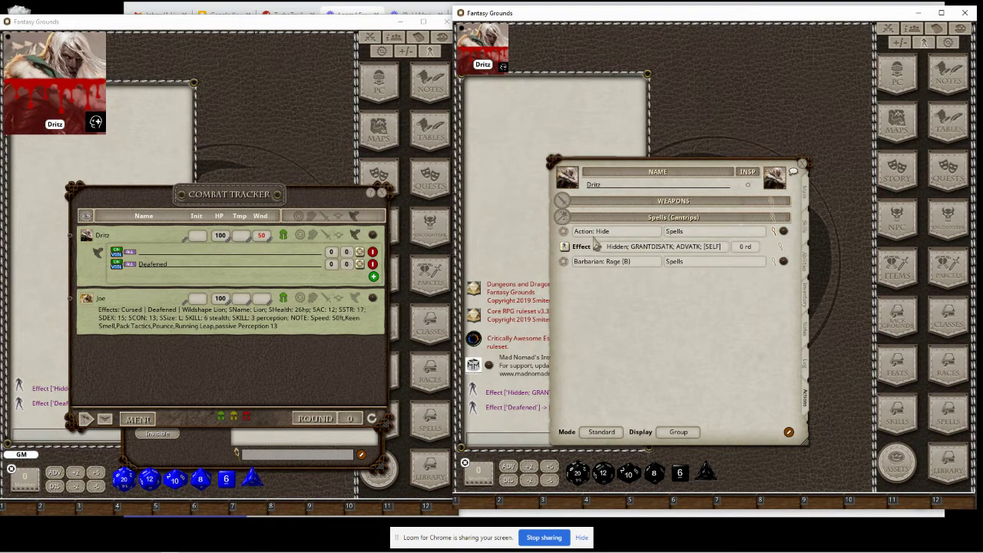
click(565, 247)
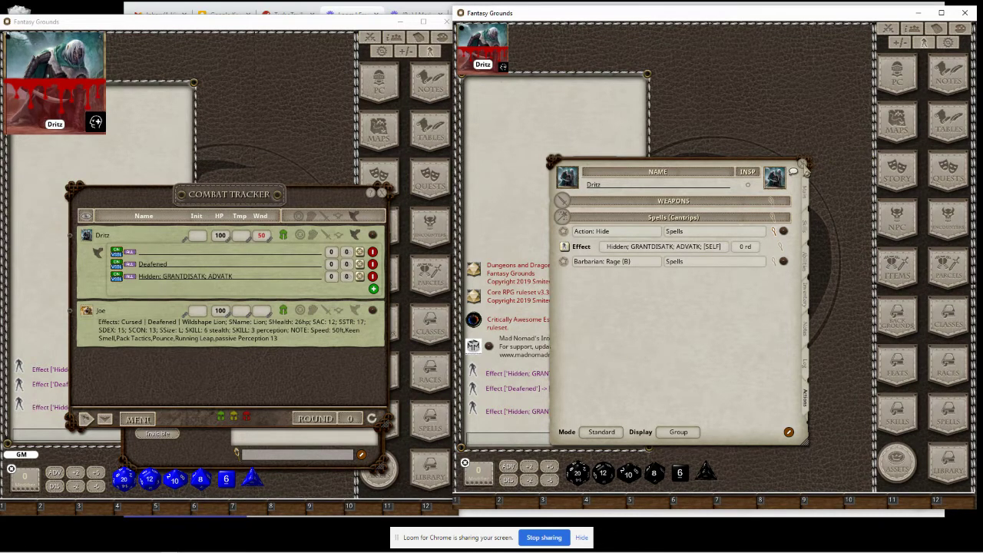
click(802, 163)
- Close the GM's combat tracker and effects windows, and move and resize the Set Up Rules note for reading
click(375, 191)
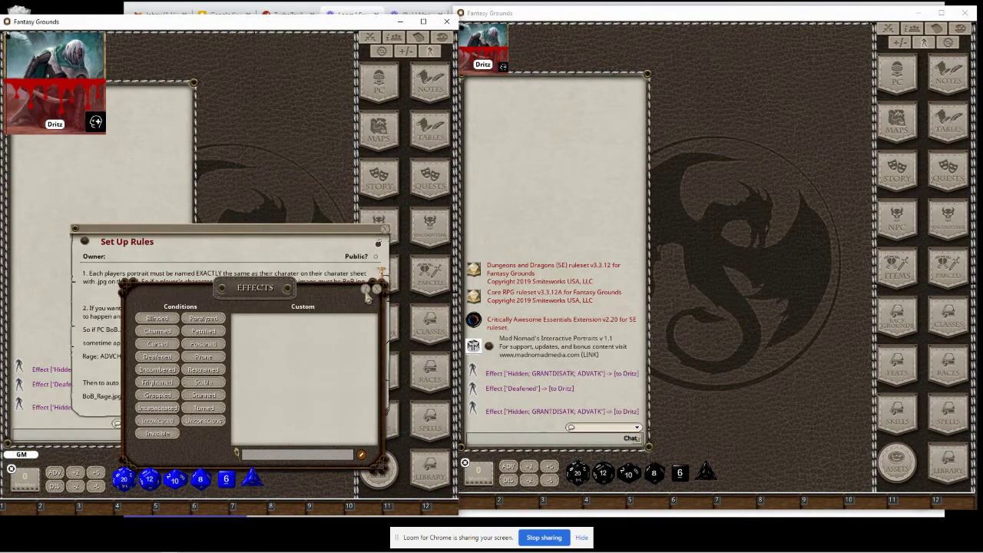
click(378, 285)
drag(242, 232, 242, 184)
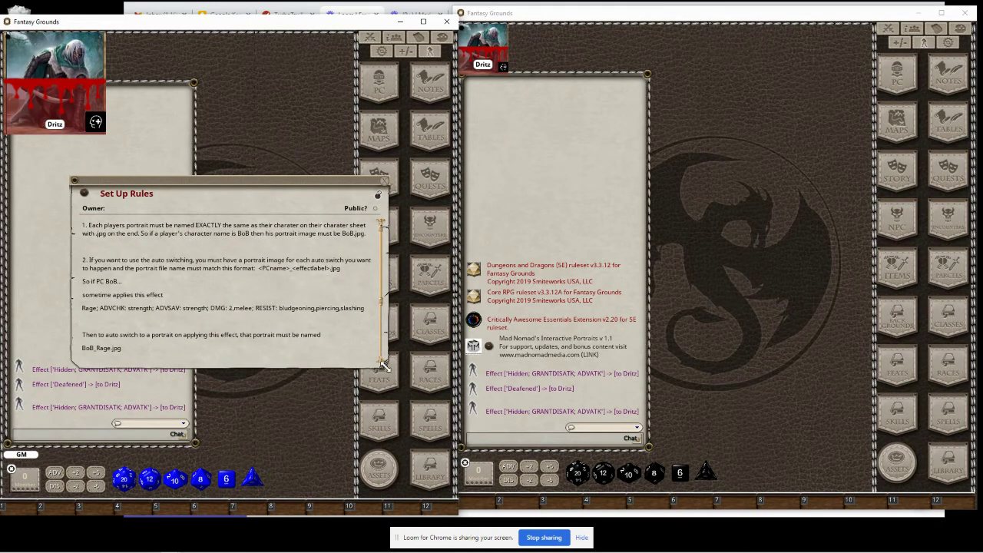
drag(382, 365, 359, 408)
drag(229, 180, 227, 166)
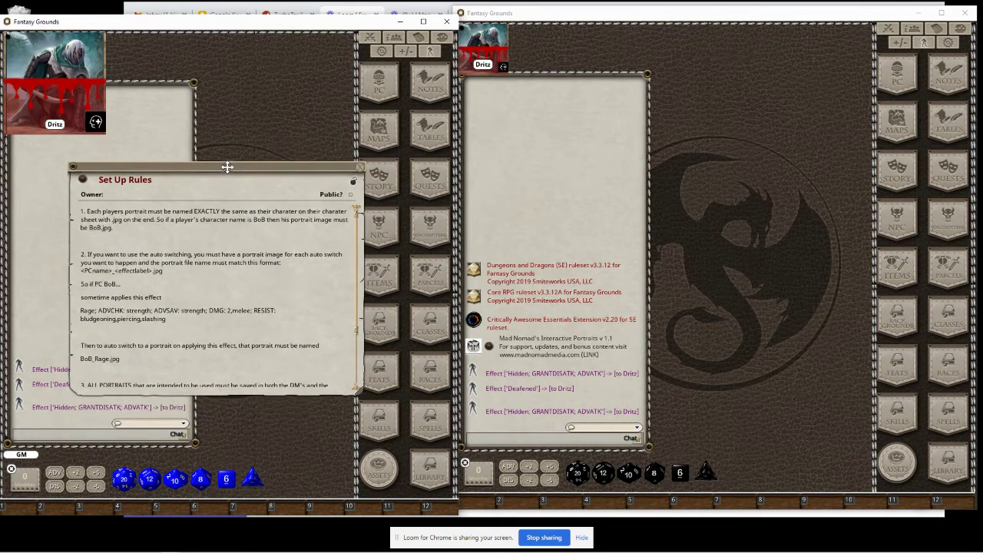
click(187, 228)
- Open the Fantasy Grounds portraits folder and compare its file names with the first two set-up rules
mouse_move(113, 545)
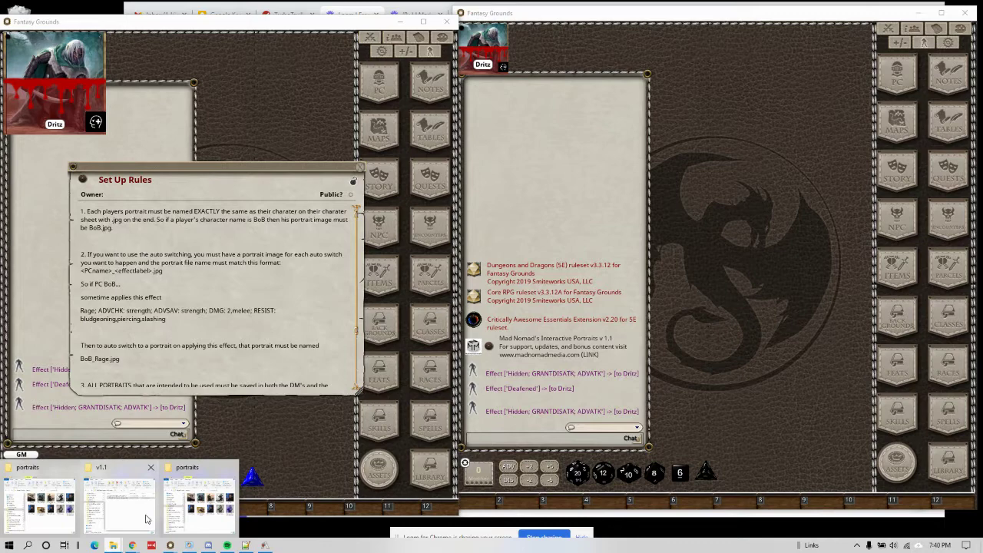
click(174, 518)
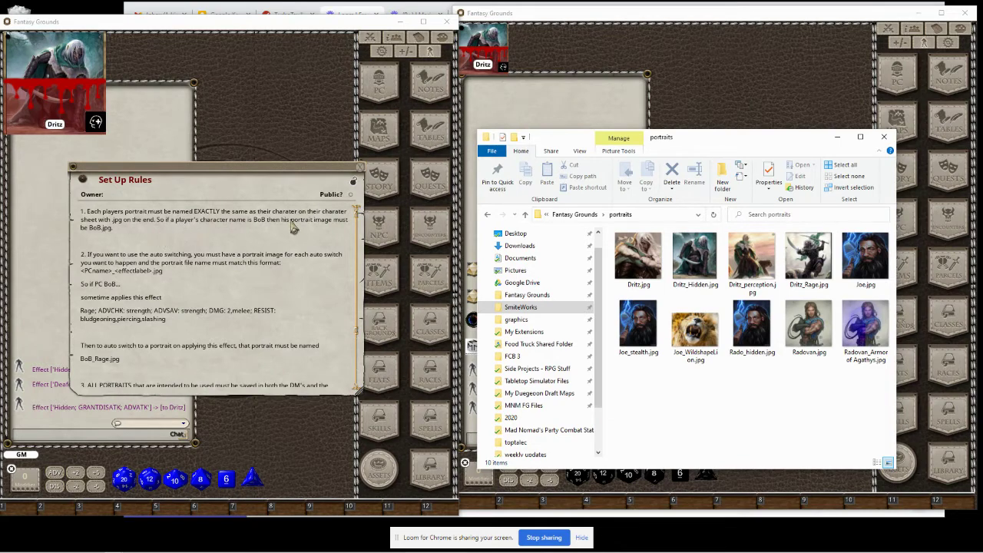
click(144, 270)
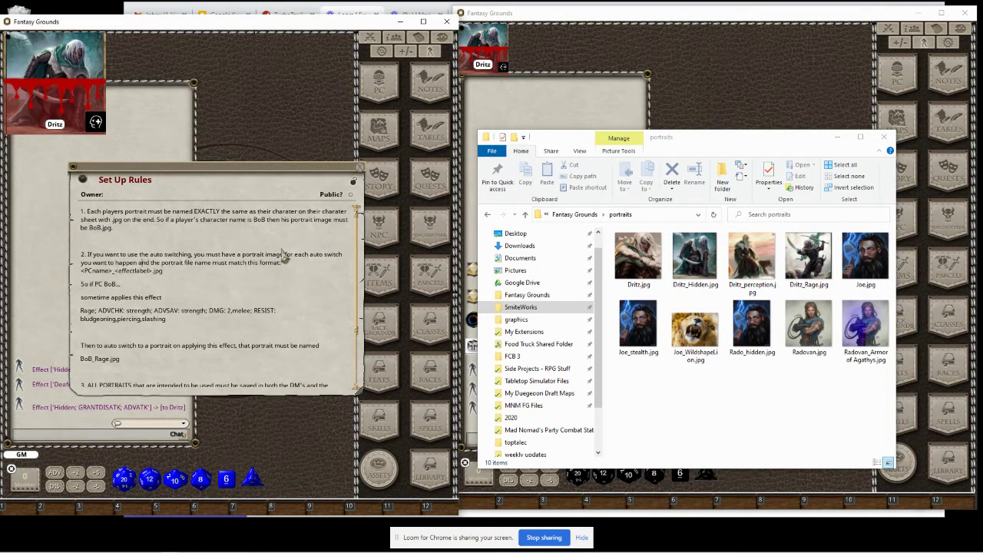
click(556, 75)
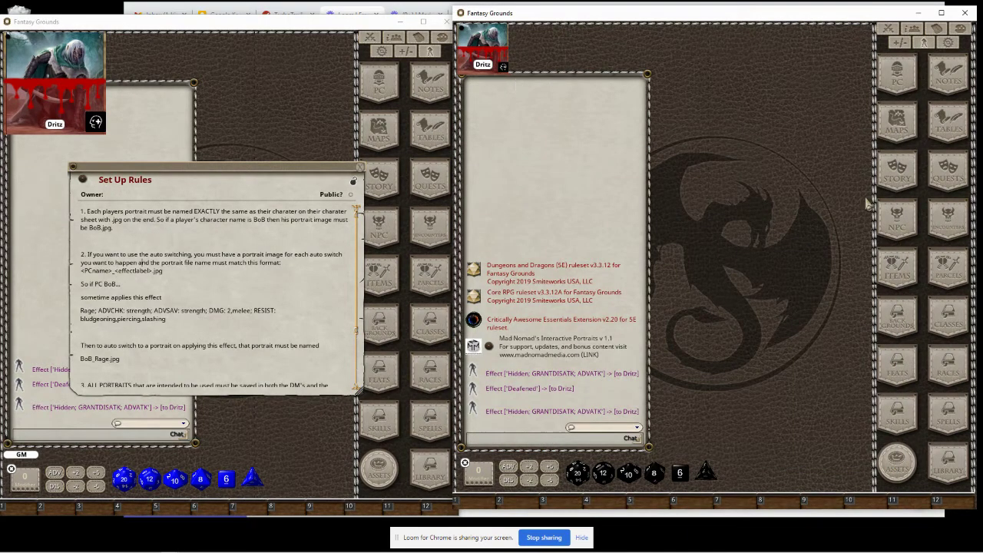
- Open the combat tracker in the player's Fantasy Grounds window and minimise the browser window
click(888, 29)
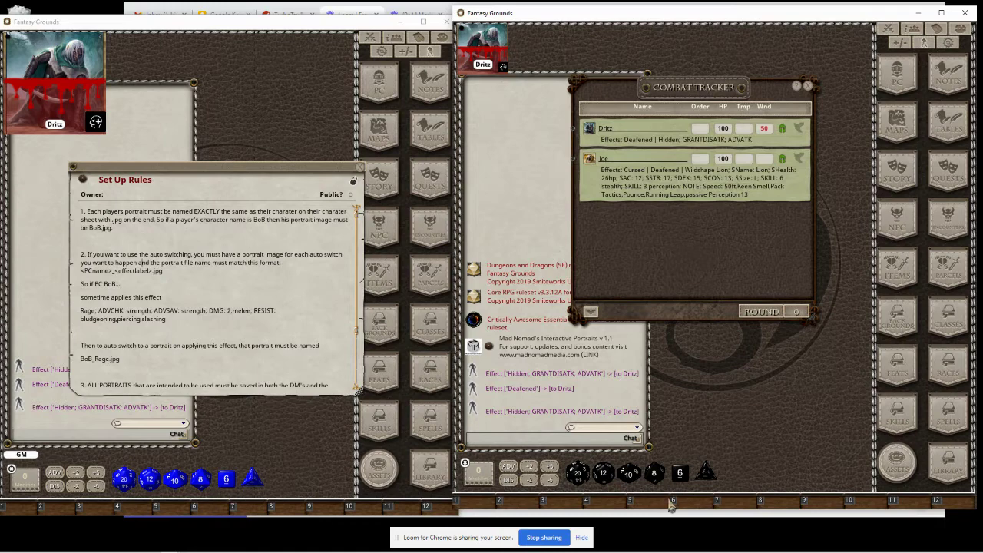
key(alt+Tab)
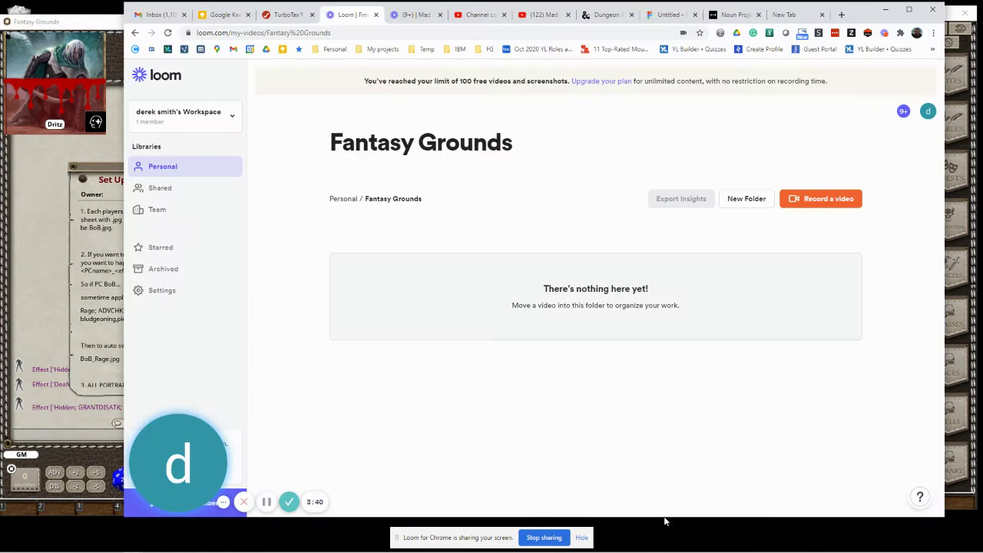
click(886, 9)
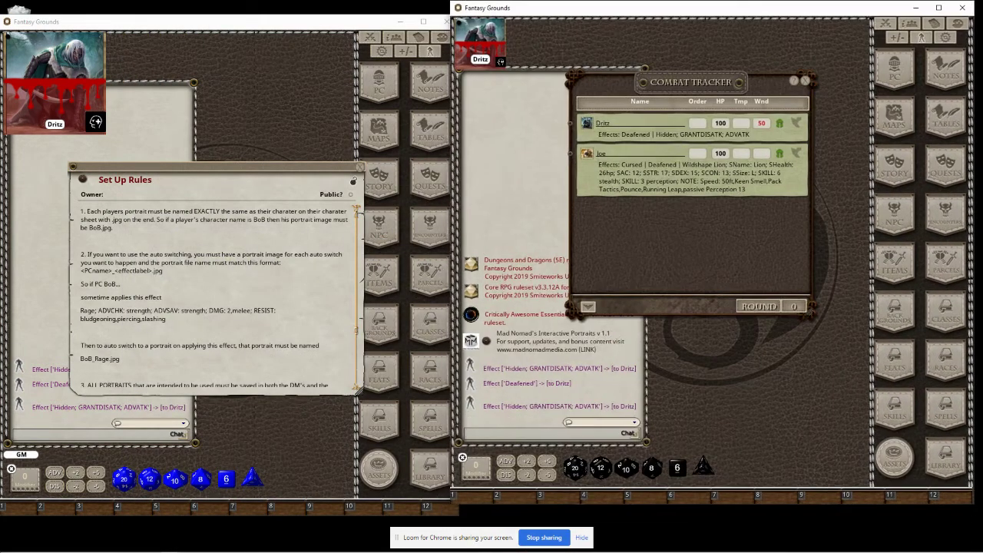
- Check the portrait file names in the portraits folder against Dritz's expanded effects in the player's combat tracker
mouse_move(113, 545)
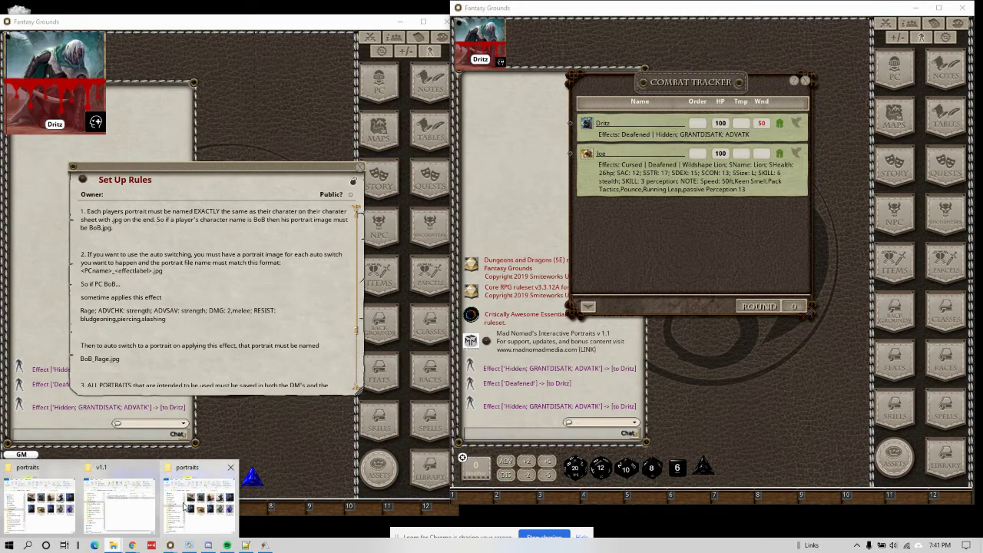
click(185, 507)
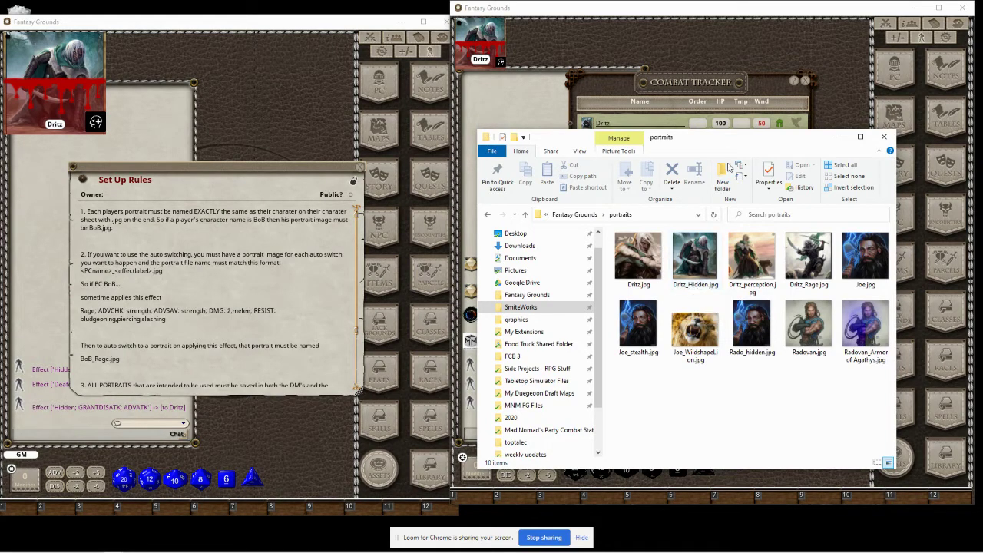
click(710, 89)
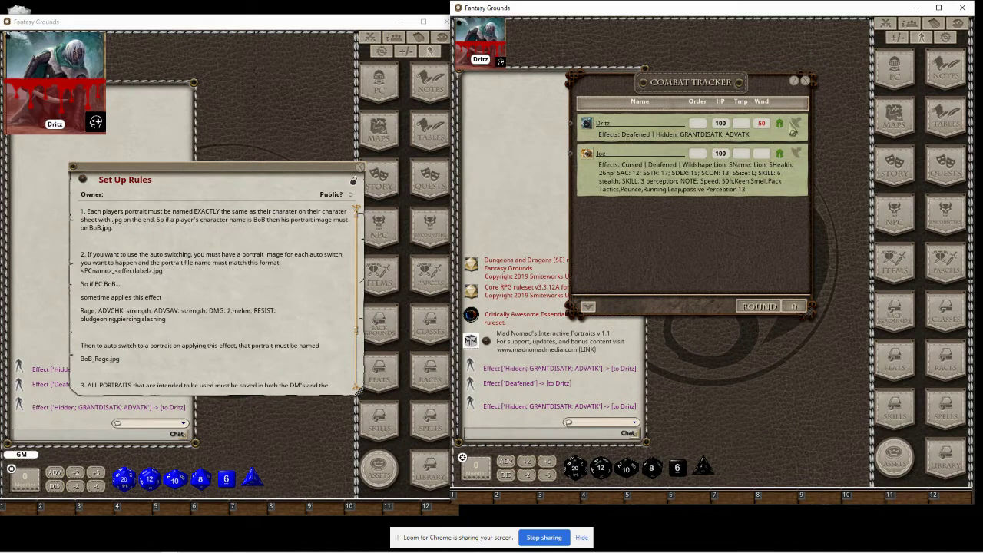
click(794, 124)
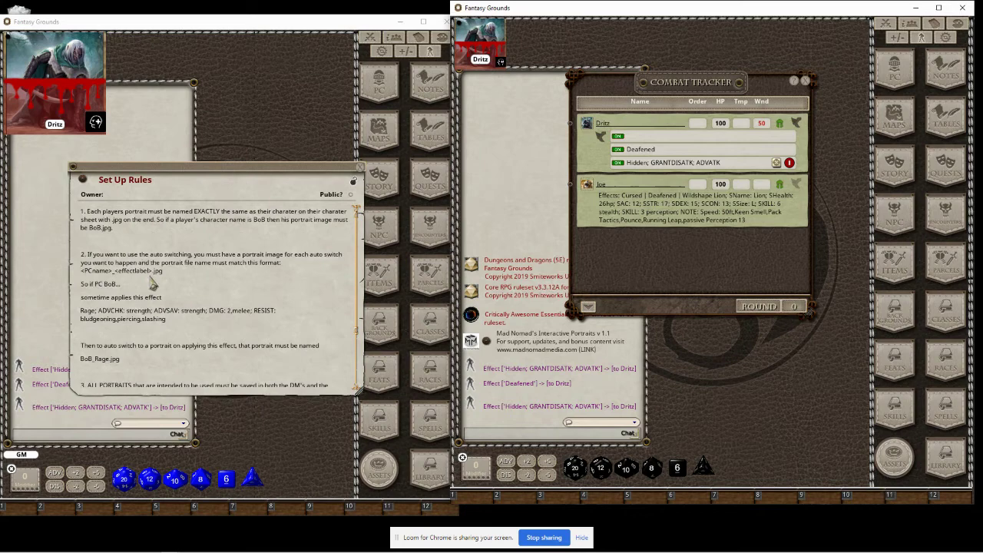
- Read the remaining rules on portrait naming, folder location and restarting in the Set Up Rules note
click(98, 274)
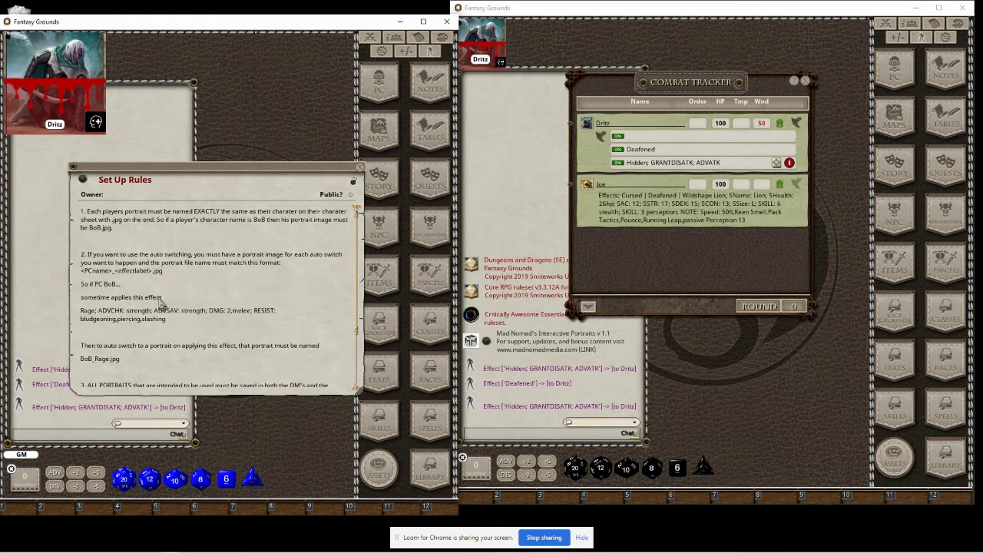
scroll(136, 312, down, 1)
scroll(143, 290, down, 3)
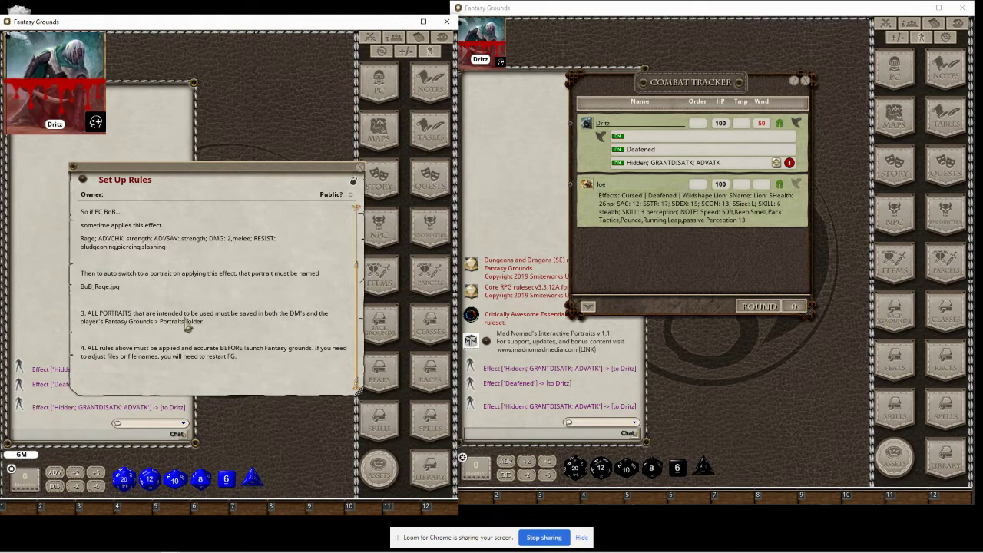
click(735, 394)
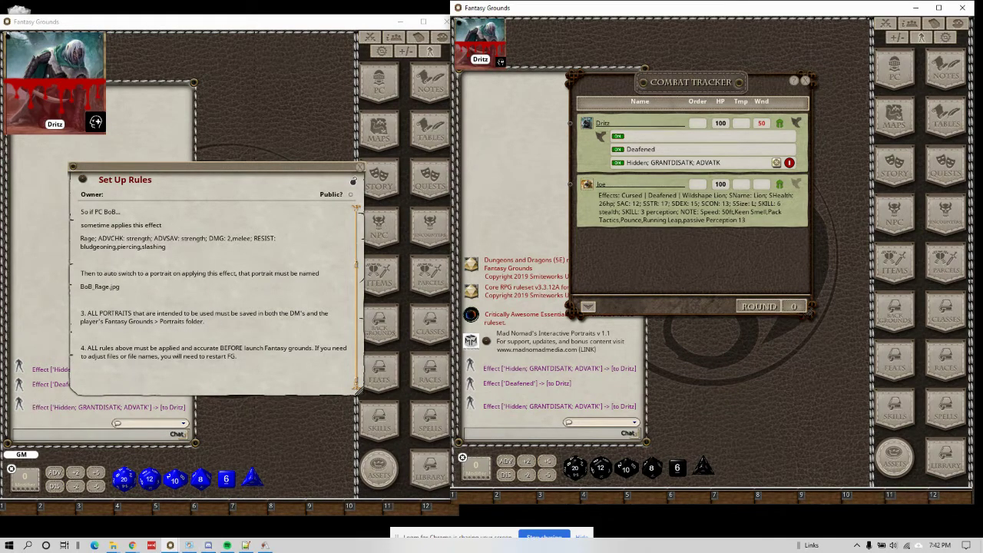
- Review the portraits folder alongside rules 3 and 4 of the note, and minimise the folder window
click(113, 545)
click(193, 507)
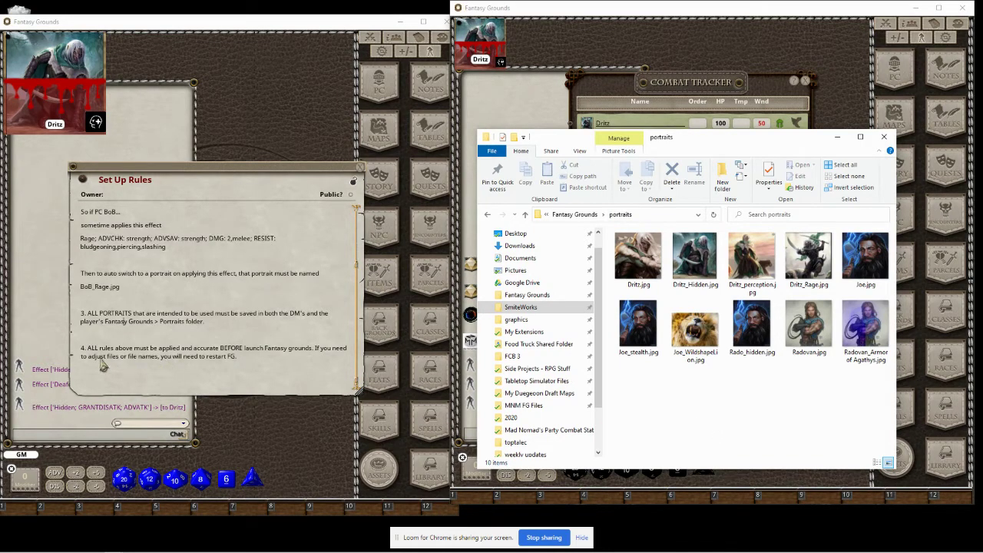
click(213, 376)
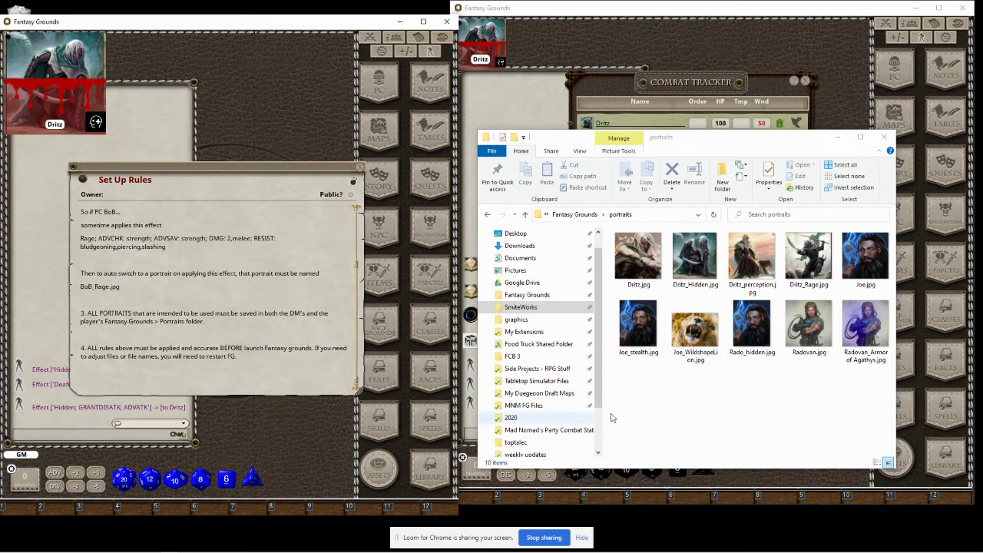
click(668, 432)
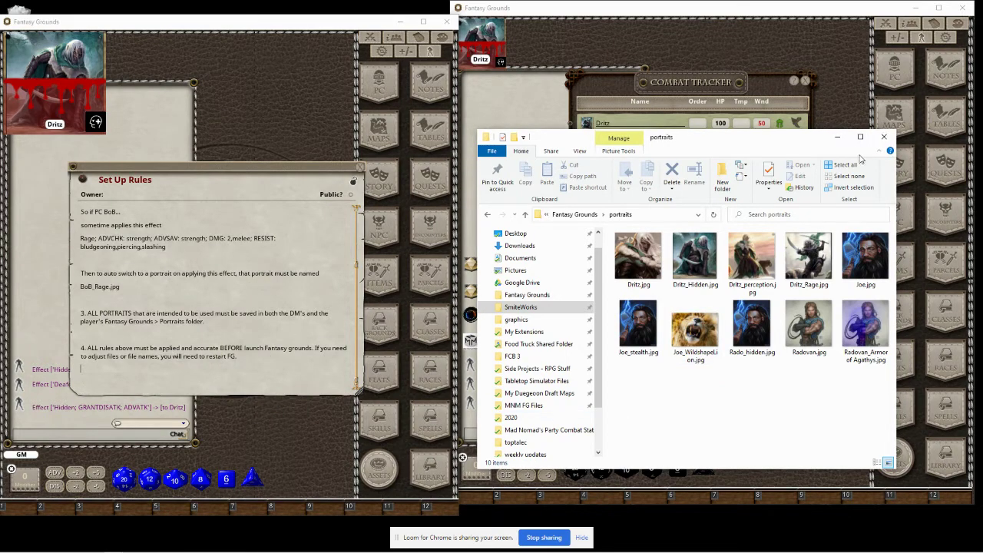
click(837, 137)
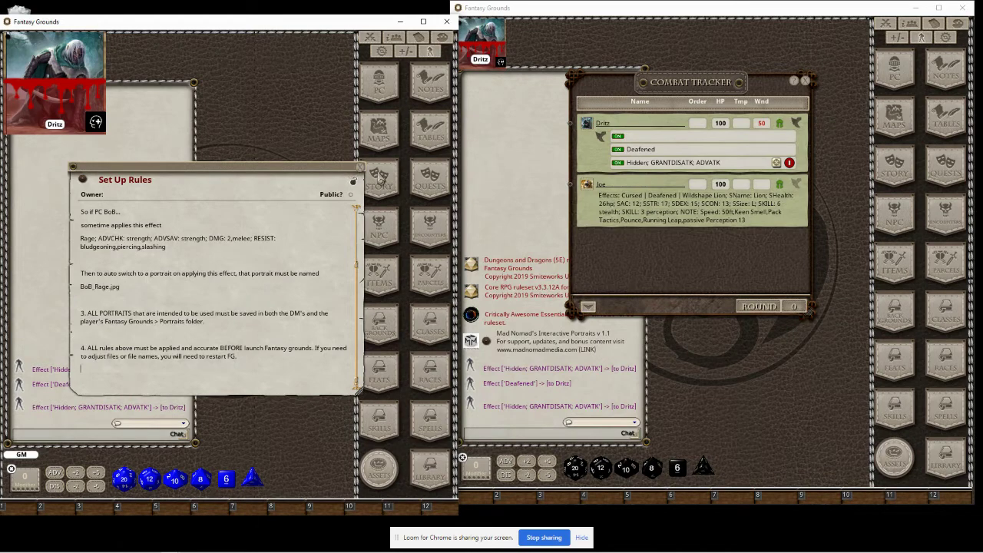
- Move the player's combat tracker further down and expand Joe's effects in it
drag(706, 295, 708, 314)
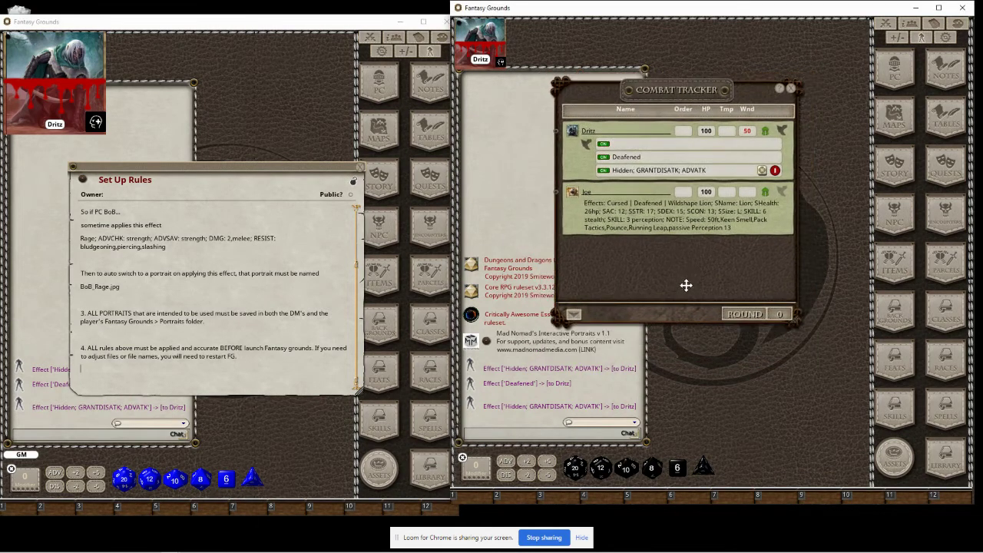
drag(685, 285, 663, 319)
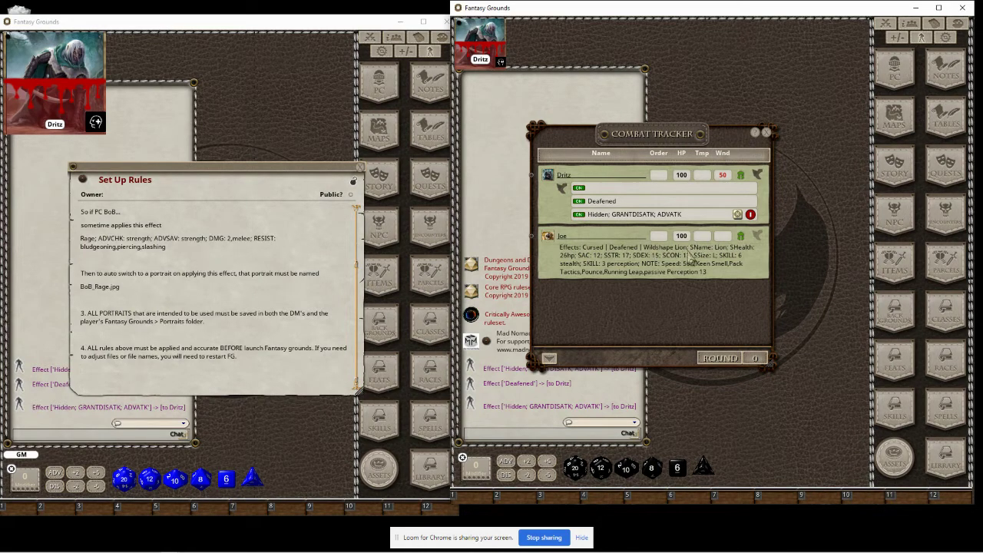
click(757, 236)
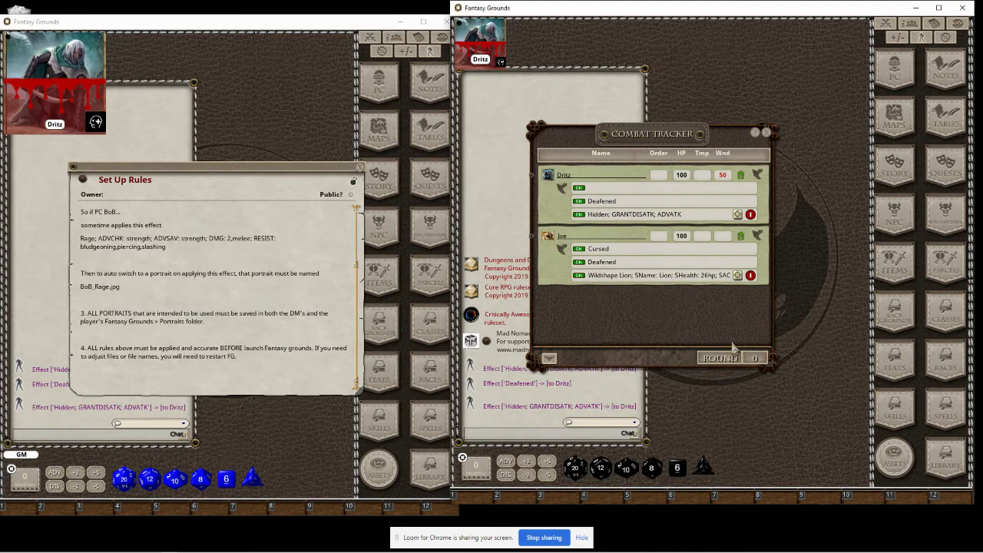
- Open the player's spells list and search it for "rage"
click(942, 417)
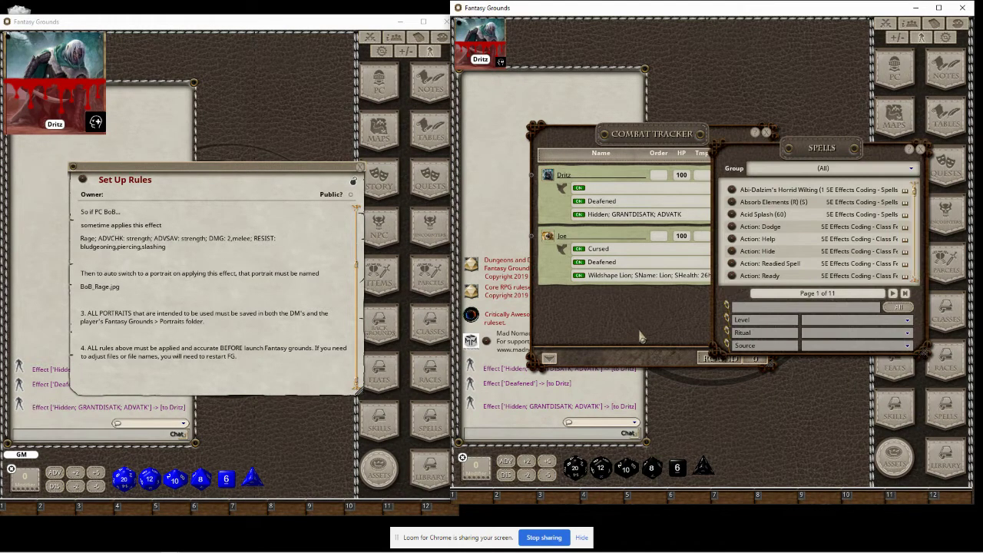
click(764, 308)
text(rage)
key(Return)
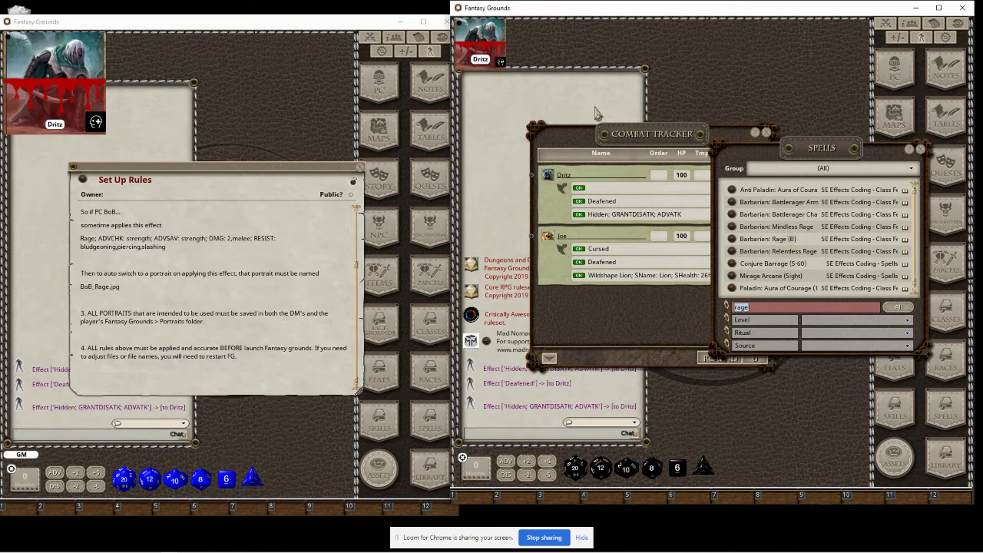
- Collapse Joe's effects in the player's combat tracker and open Joe's character sheet
click(591, 300)
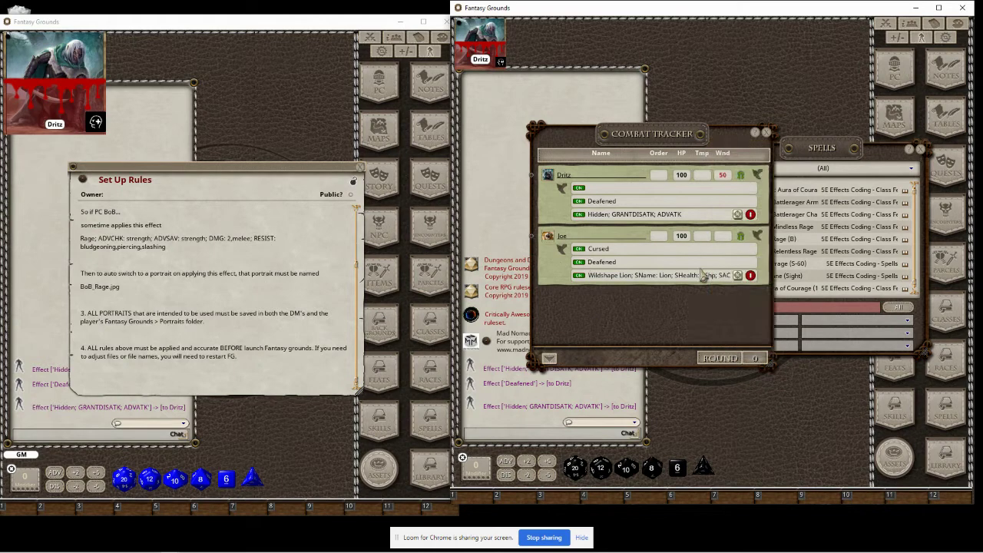
click(757, 237)
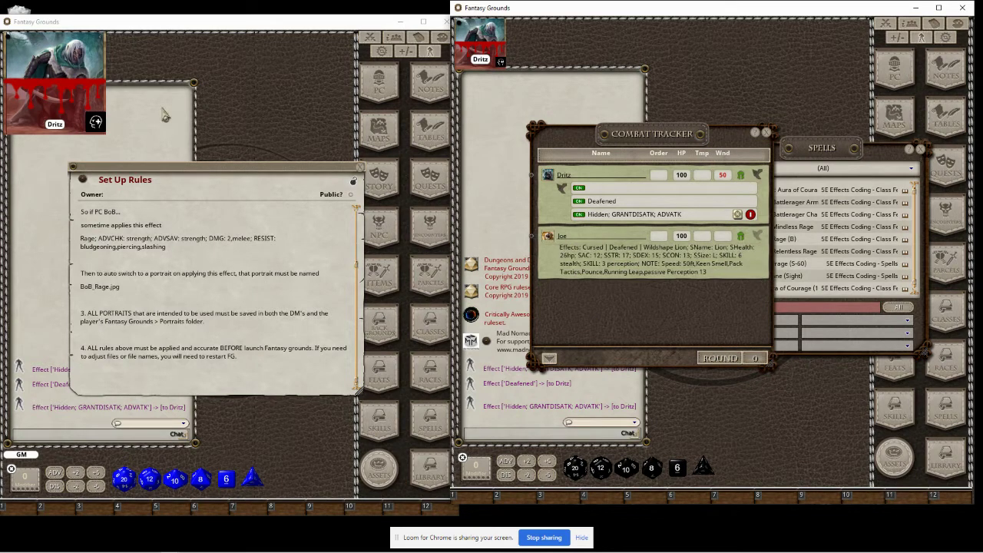
click(881, 82)
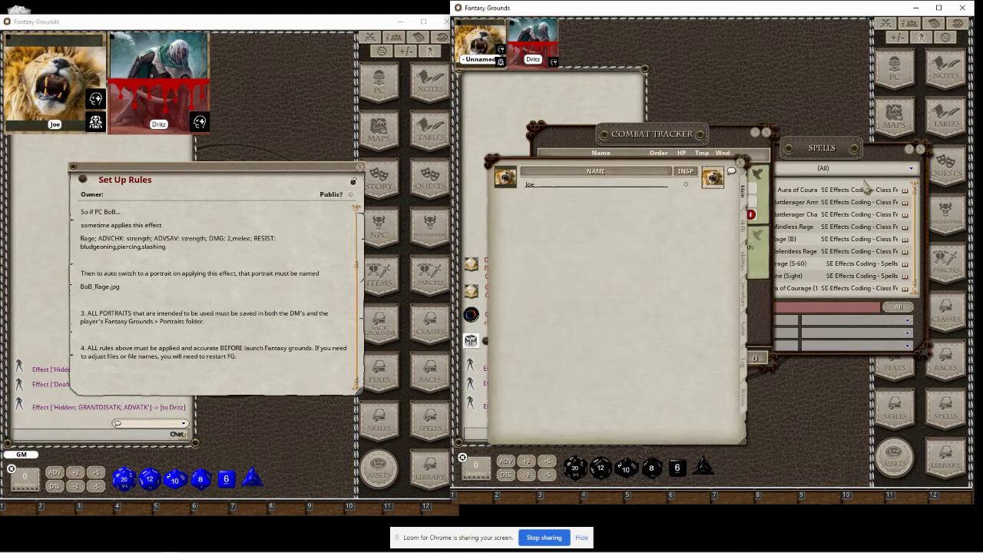
- Show the actions on Joe's character sheet, add the Barbarian: Rage (B) spell to them, and arrange the spells list and sheet windows
click(743, 398)
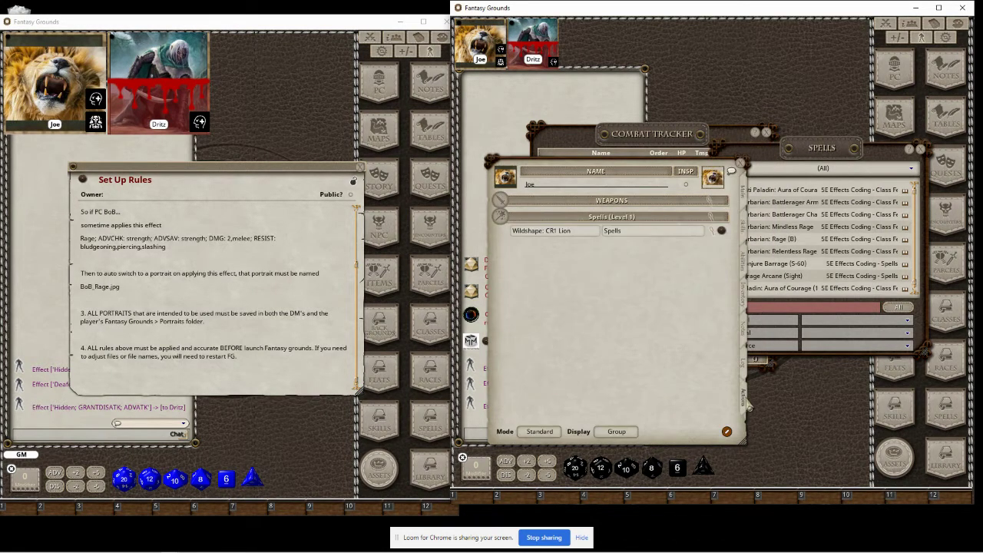
drag(765, 161, 808, 142)
drag(649, 294, 544, 280)
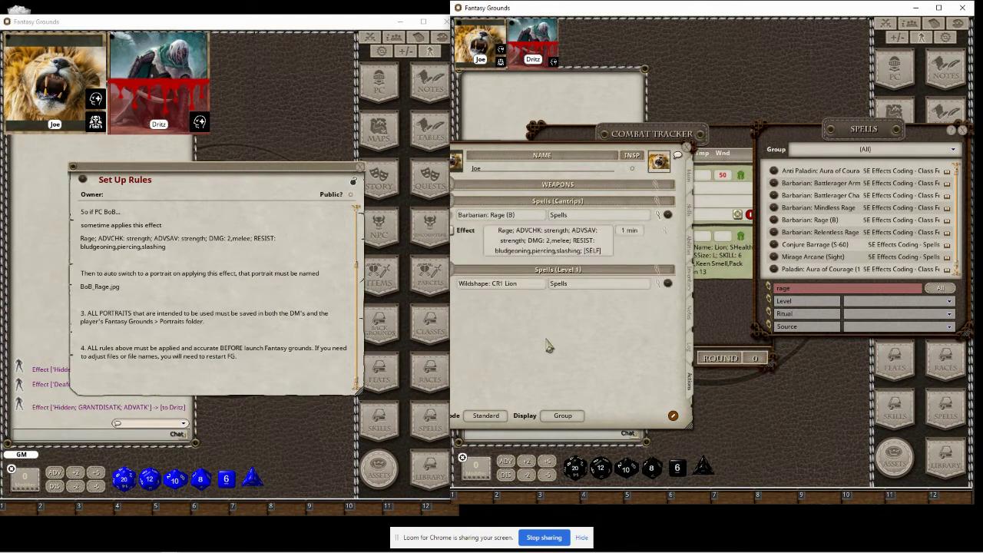
drag(551, 346, 651, 352)
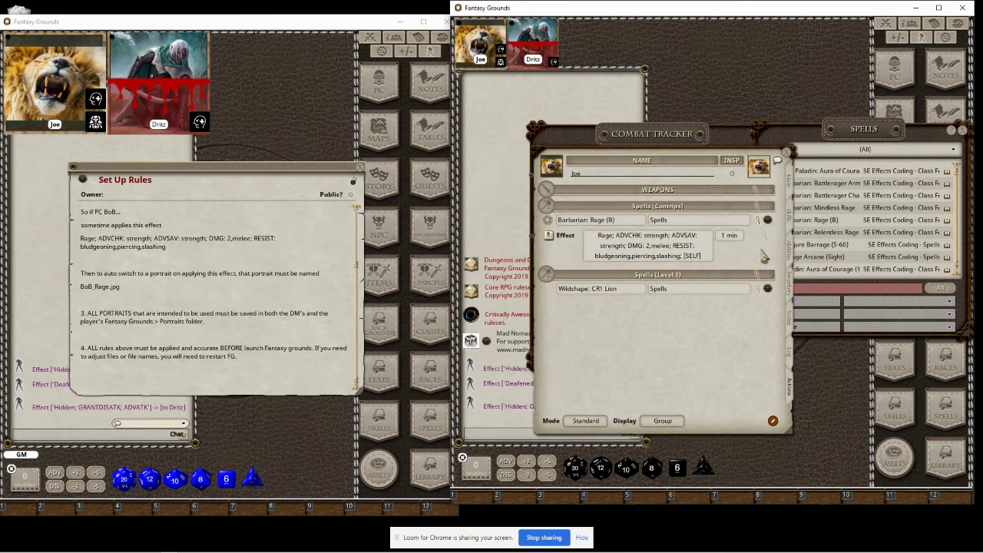
- Examine the details of the Barbarian: Rage (B) effect on Joe's sheet, and close them
click(628, 260)
click(651, 236)
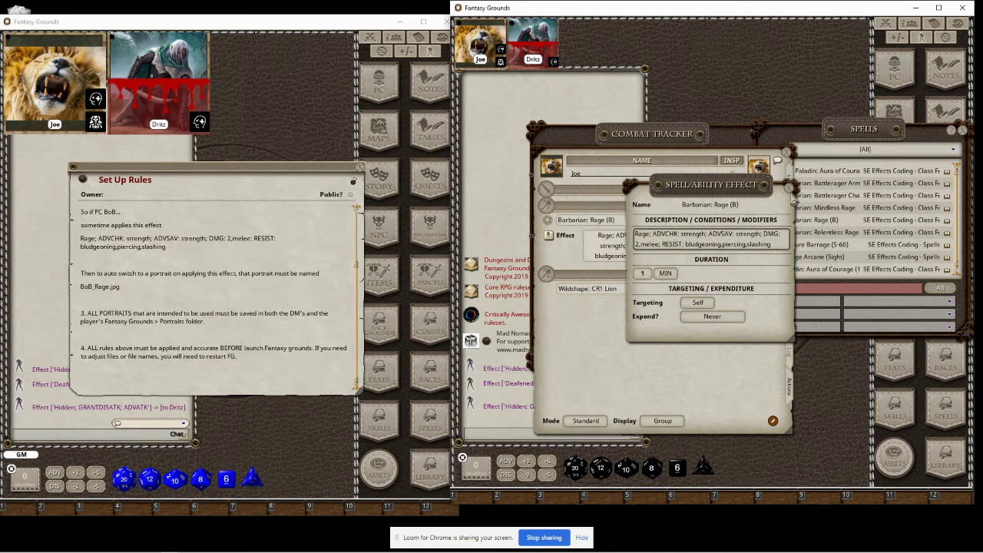
click(789, 186)
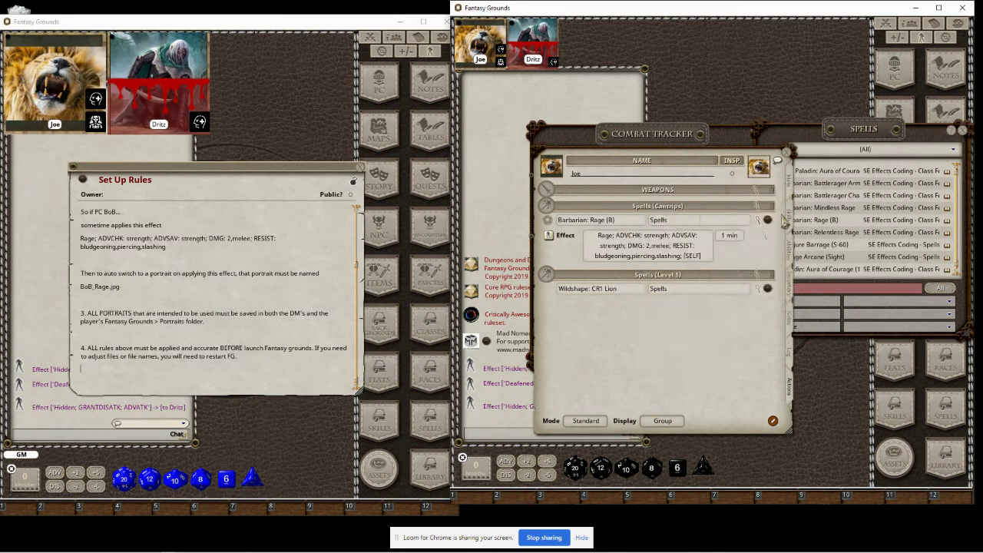
- Expand the Wildshape: CR1 Lion spell on Joe's sheet to show its effect, attacks and damage entries
click(765, 290)
scroll(634, 318, down, 1)
scroll(635, 318, down, 1)
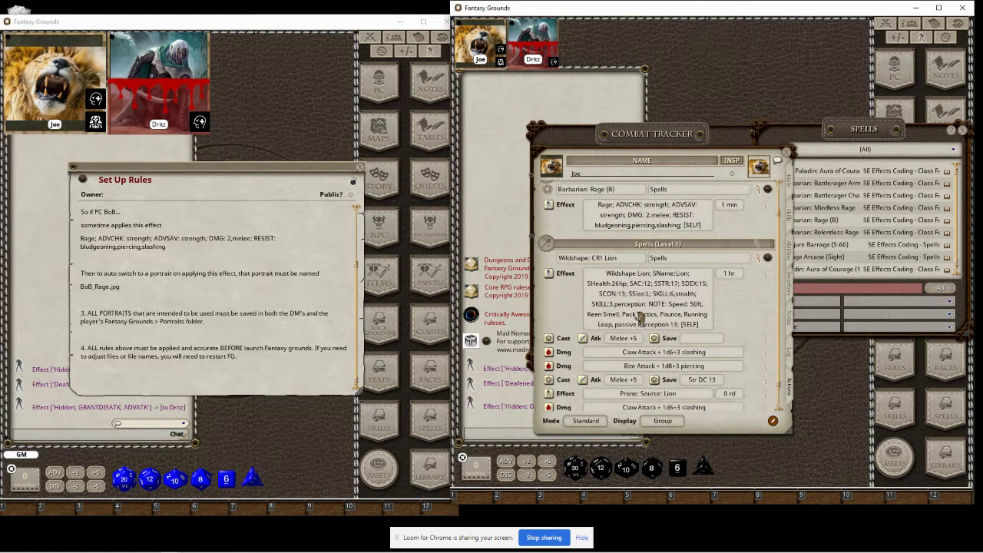
scroll(680, 306, down, 1)
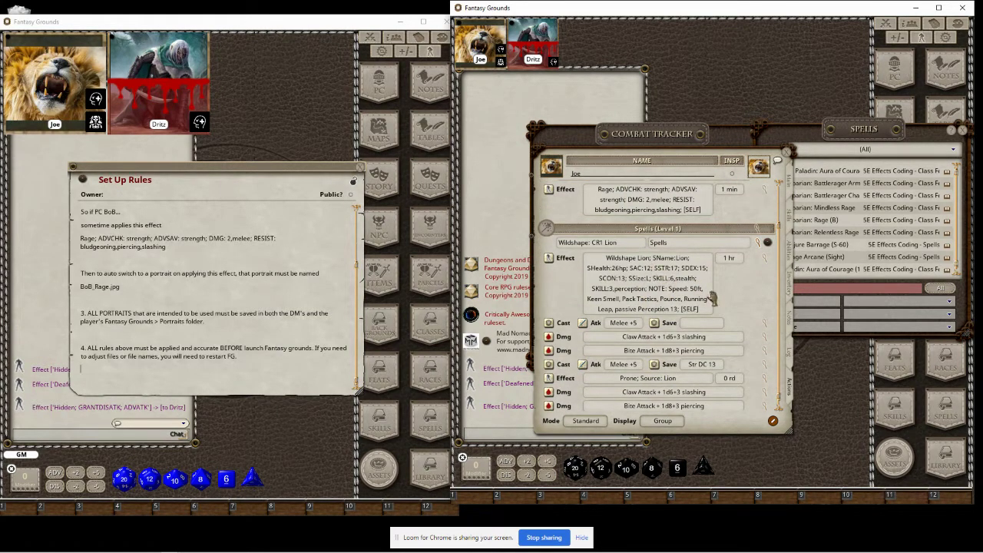
- Open the Wildshape: CR1 Lion effect's details and delete "Lion" after "Wildshape" at the start of its description
click(767, 264)
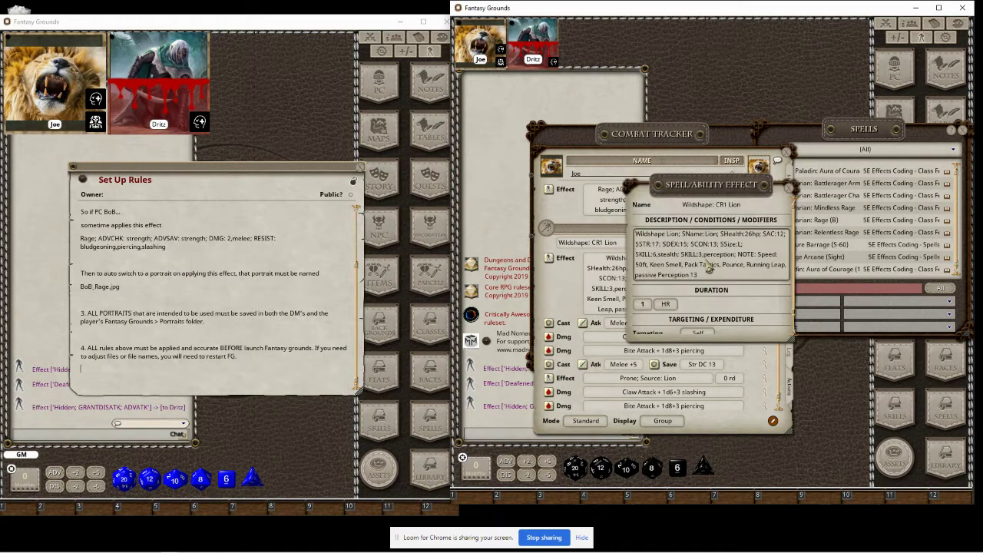
click(680, 234)
key(BackSpace)
key(BackSpace)
key(BackSpace)
key(BackSpace)
key(BackSpace)
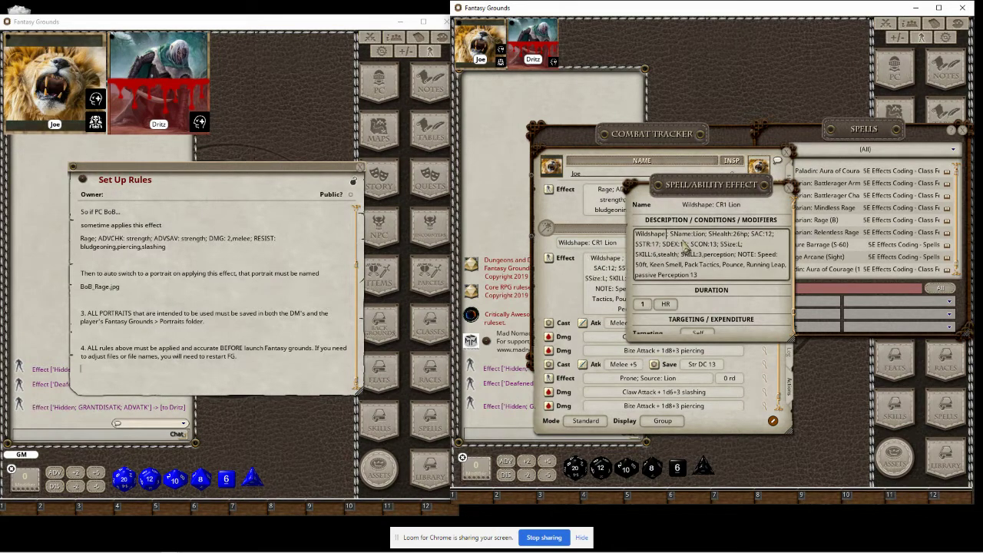